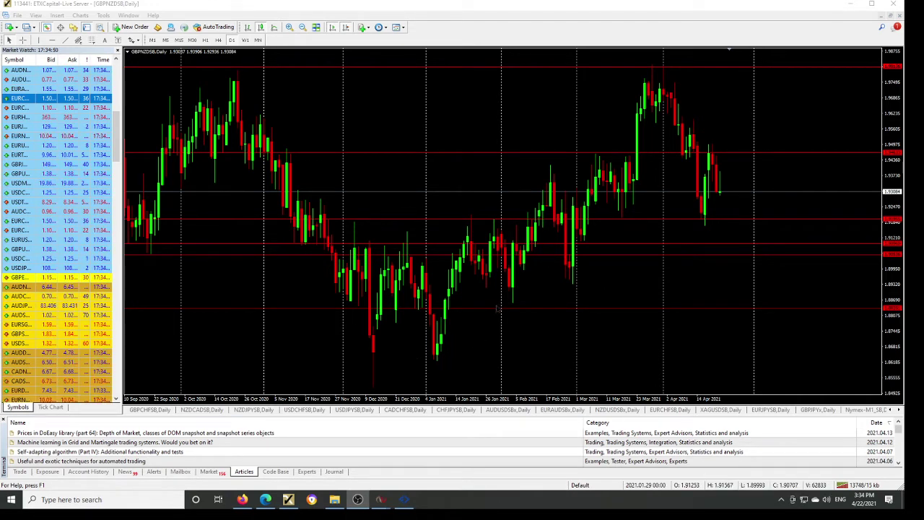
Step: Open a new Market Execution order for GBPNZDSB from its daily chart
left_click(23, 41)
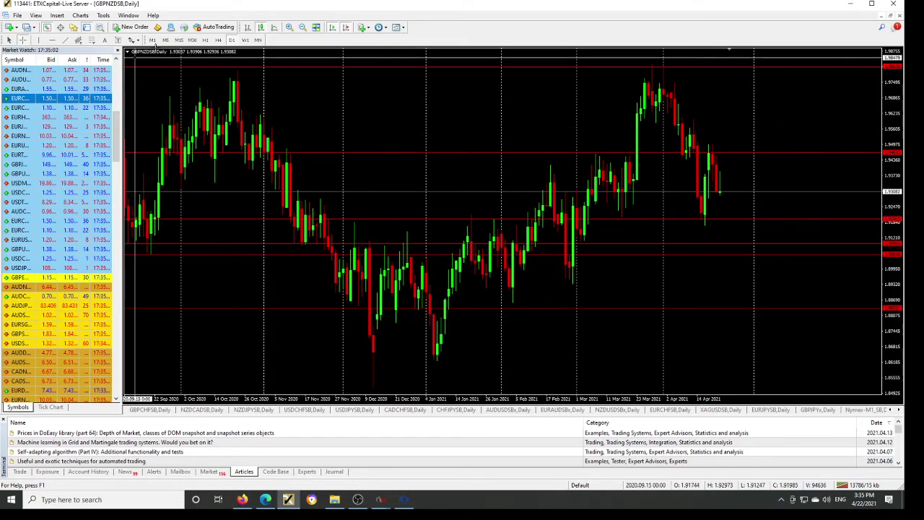
left_click(134, 27)
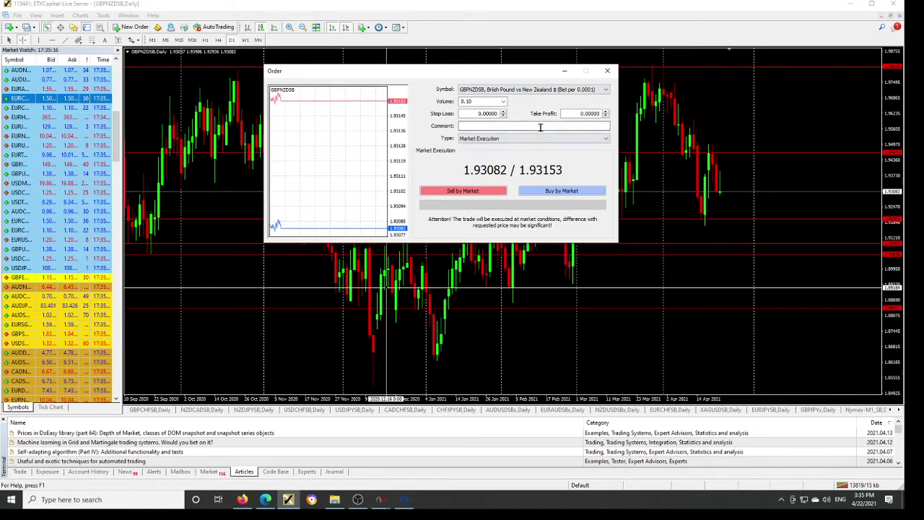
Step: Switch the order type to Pending Order, then close the Order window without placing anything
left_click(566, 138)
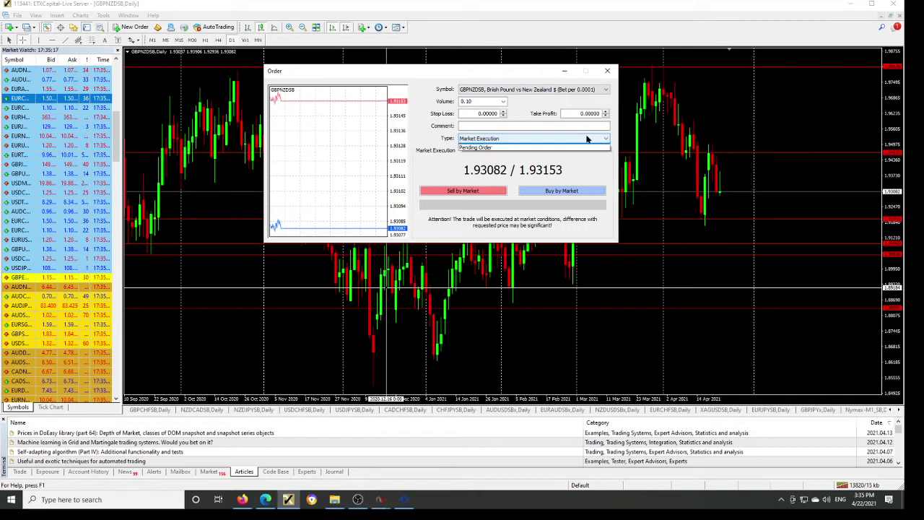
left_click(496, 154)
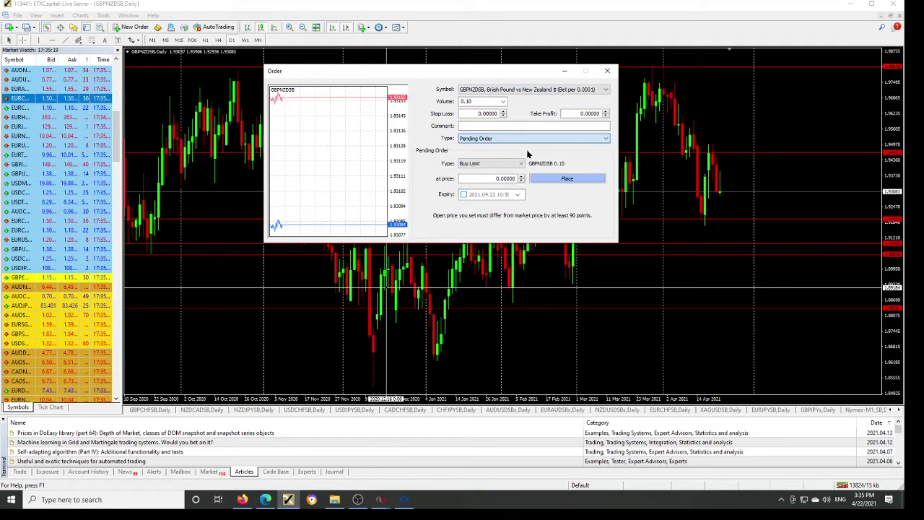
left_click(604, 139)
left_click(604, 139)
left_click(605, 140)
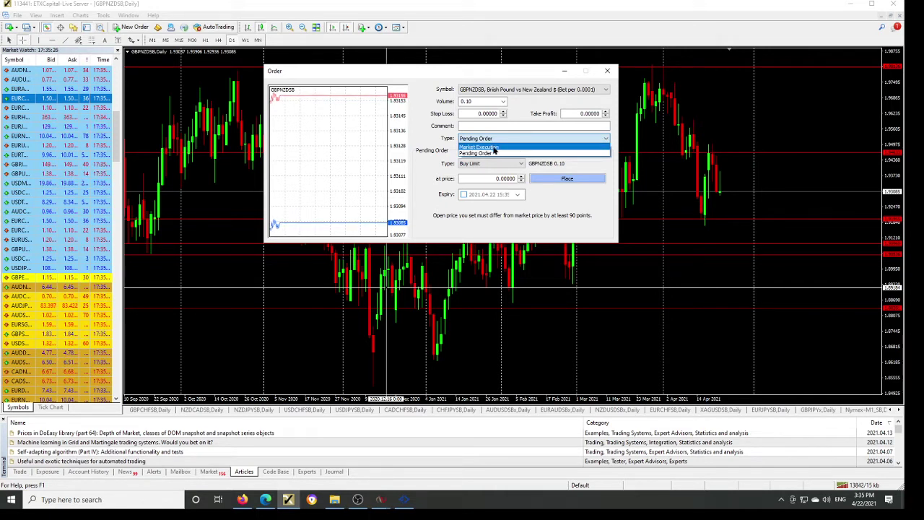
left_click(606, 140)
left_click(606, 139)
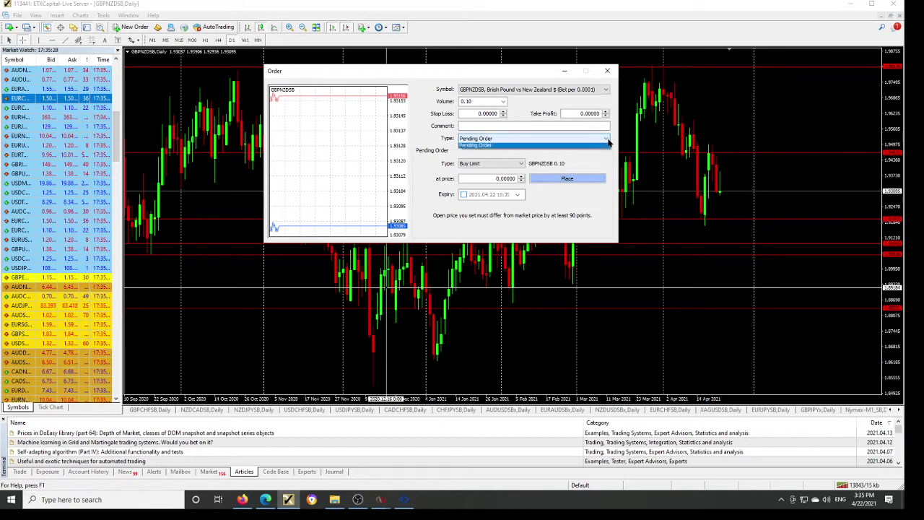
left_click(607, 75)
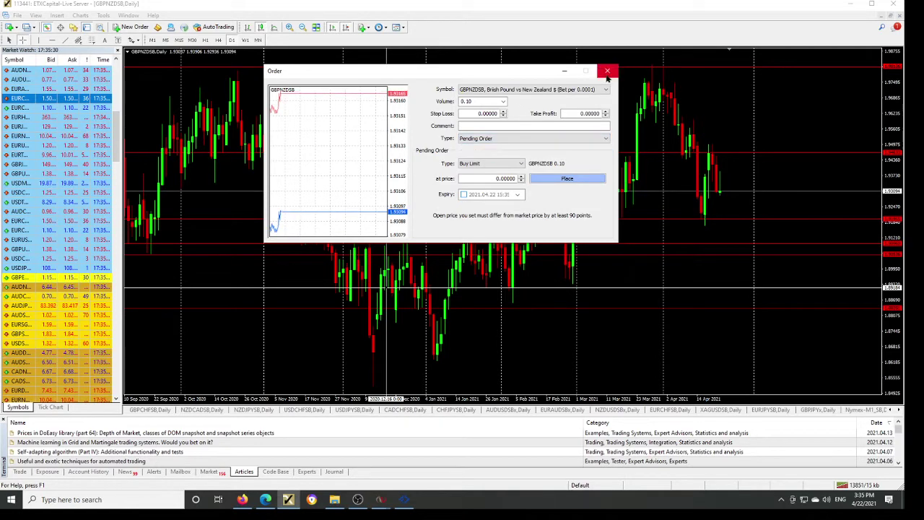
left_click(608, 72)
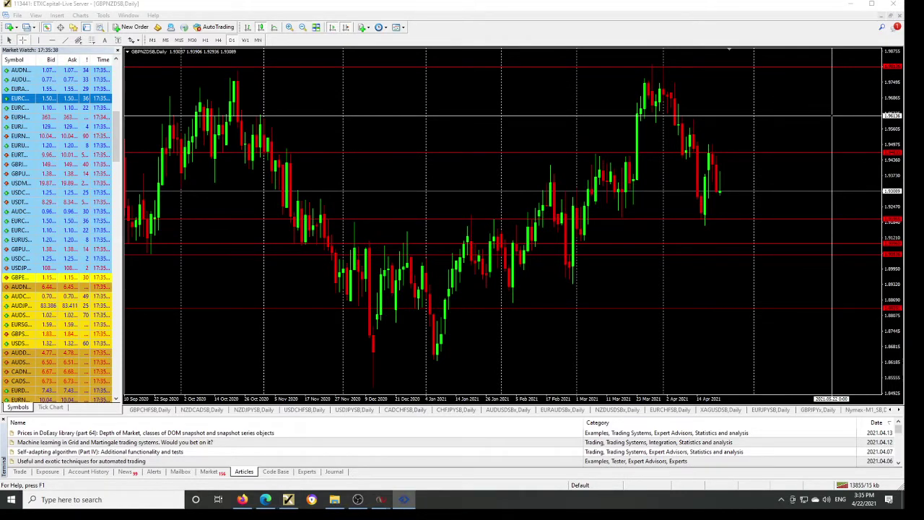
Step: Enter a 13980.0 stop loss for the 2.00-lot UT100 sell and submit the modification
left_click_drag(742, 140, 444, 108)
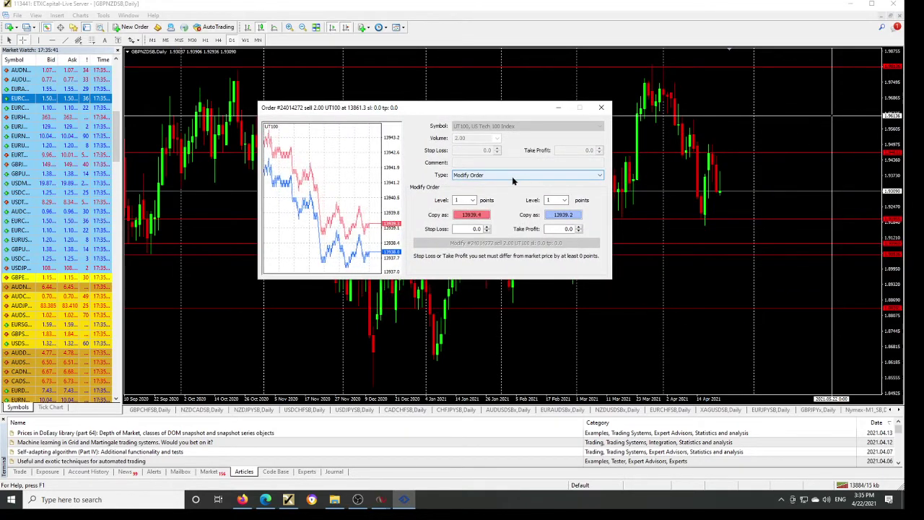
left_click(596, 180)
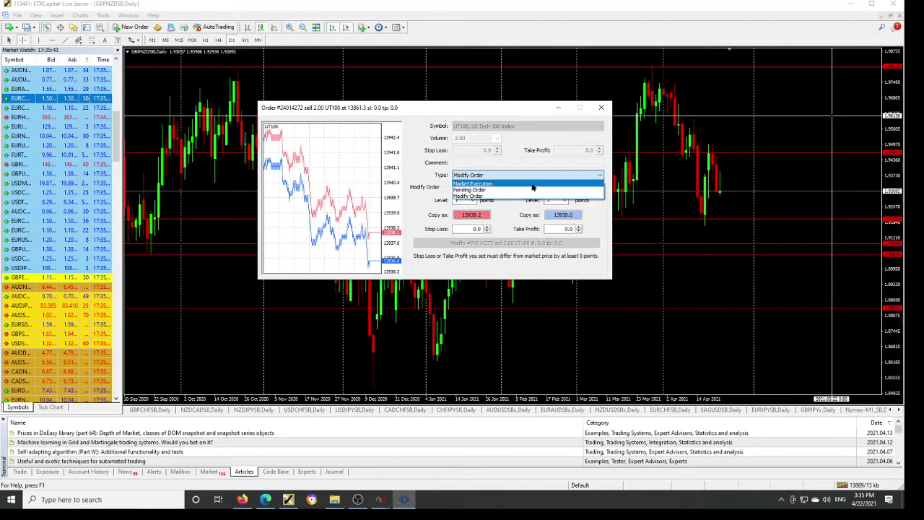
left_click(484, 198)
left_click(469, 228)
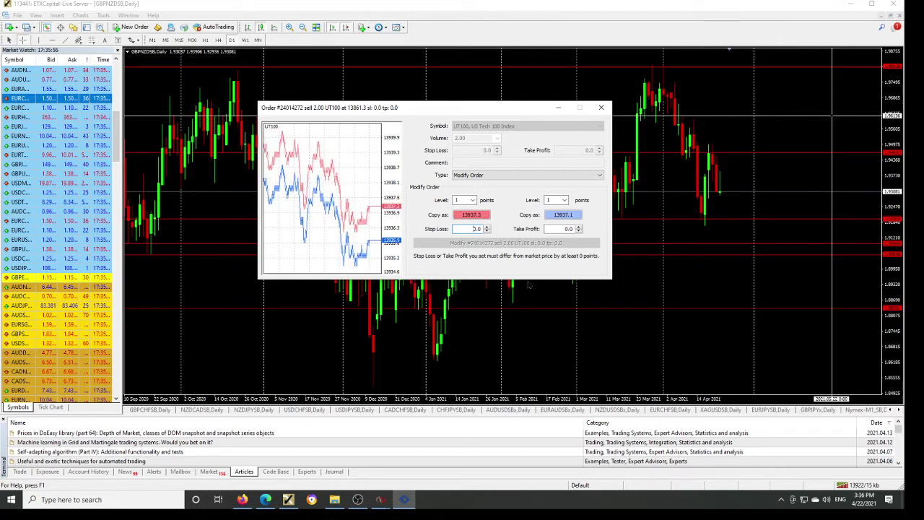
type("980.0")
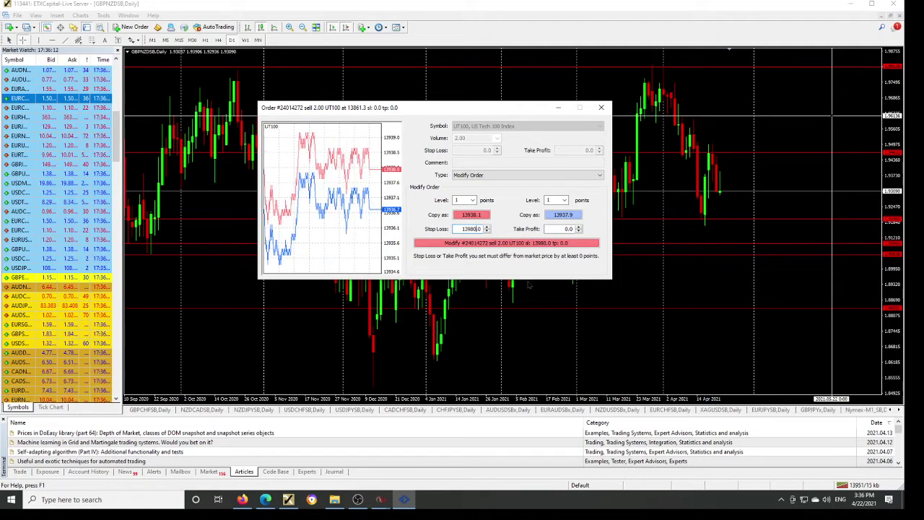
left_click(506, 244)
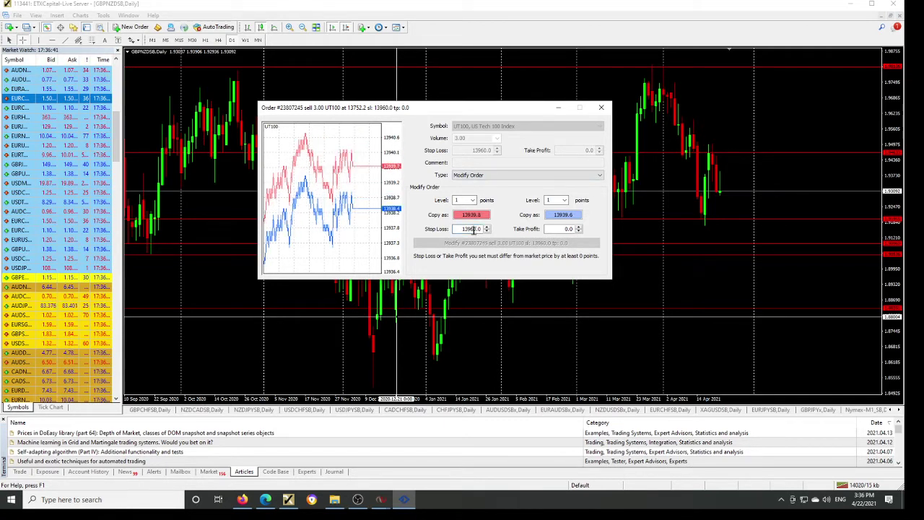
Step: Clear the 3.00-lot UT100 sell's 13960.0 stop loss to 0.0 and submit the change
key("BackSpace")
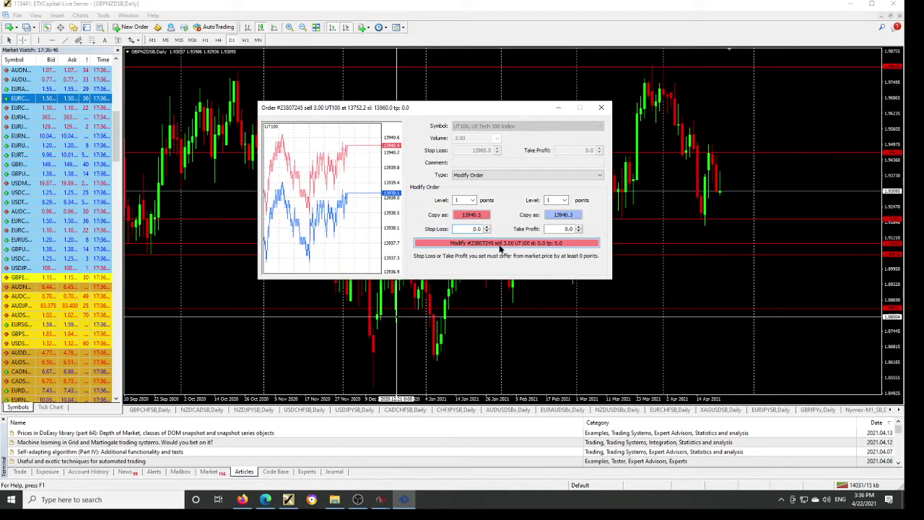
left_click(500, 244)
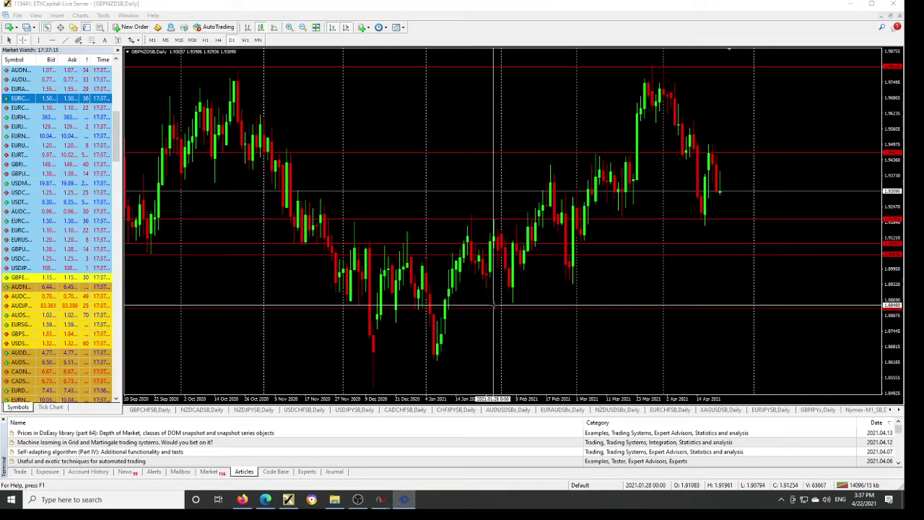
left_click_drag(500, 307, 530, 281)
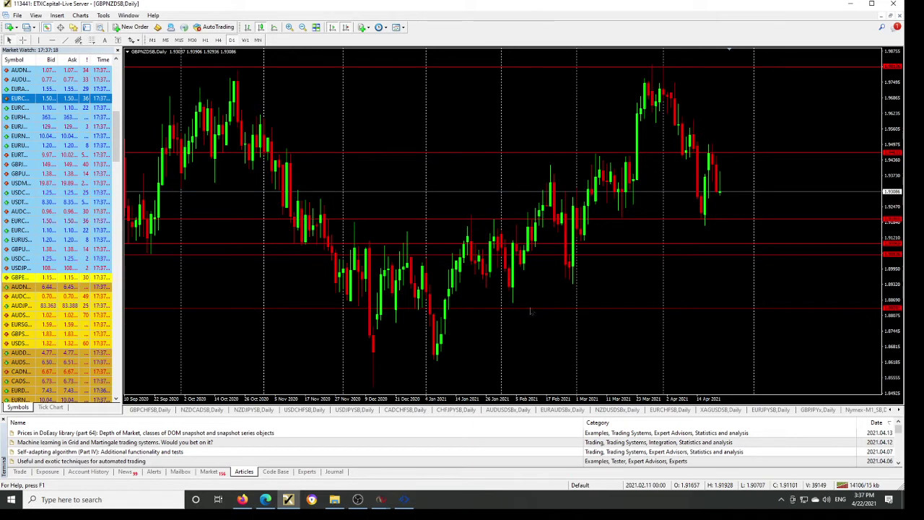
double_click(530, 310)
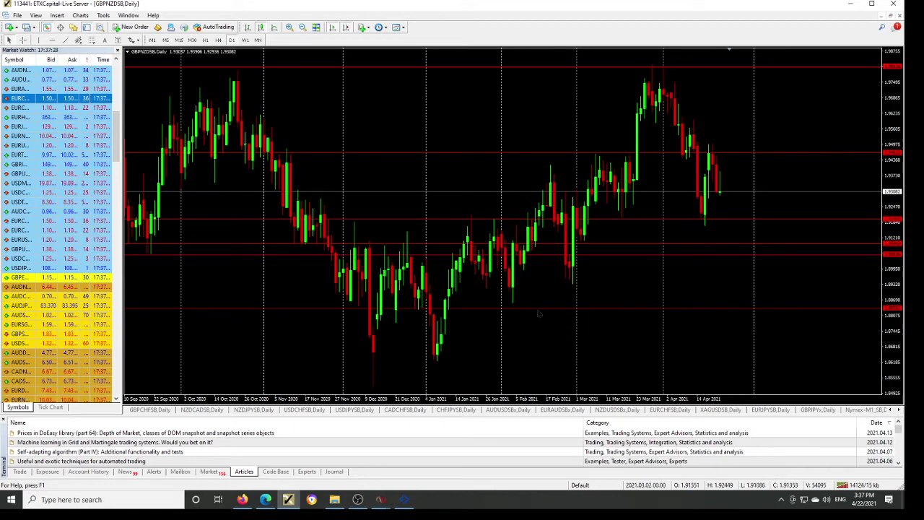
left_click_drag(537, 313, 542, 257)
scroll(537, 312, "down", 1)
scroll(536, 312, "up", 5)
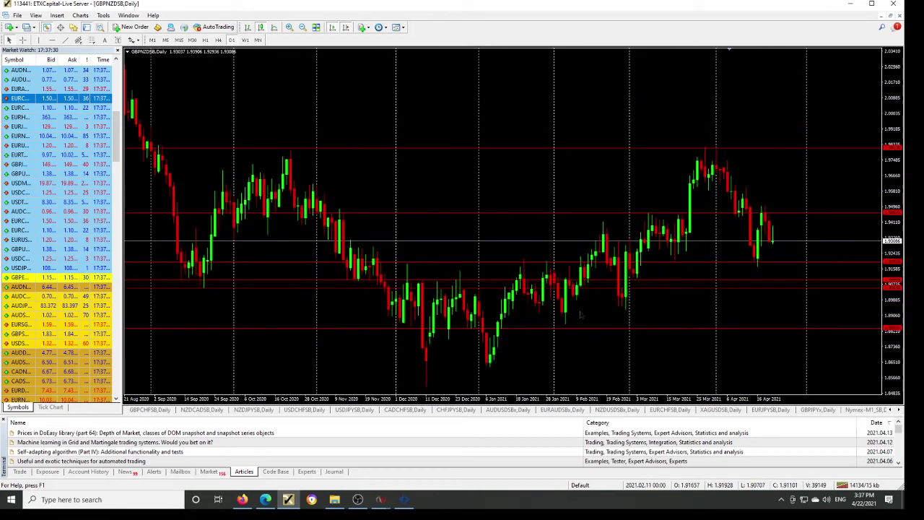
scroll(580, 315, "up", 6)
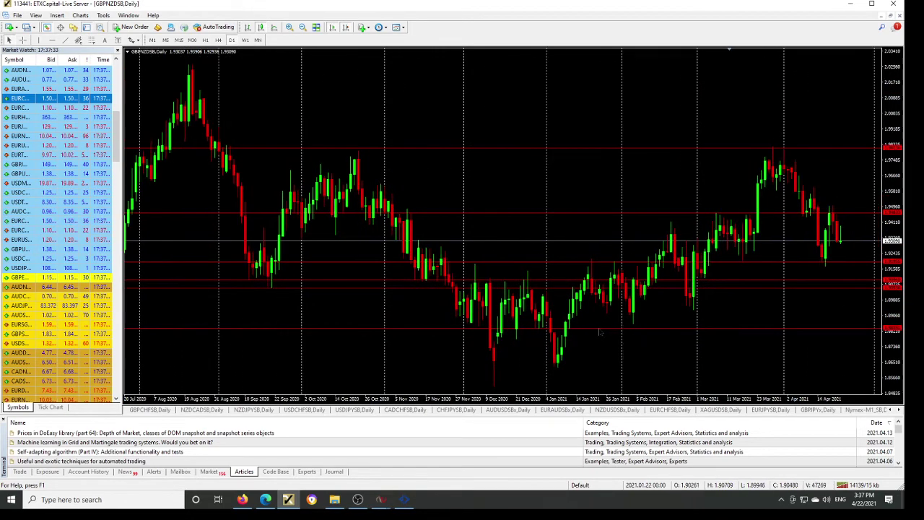
scroll(599, 332, "down", 12)
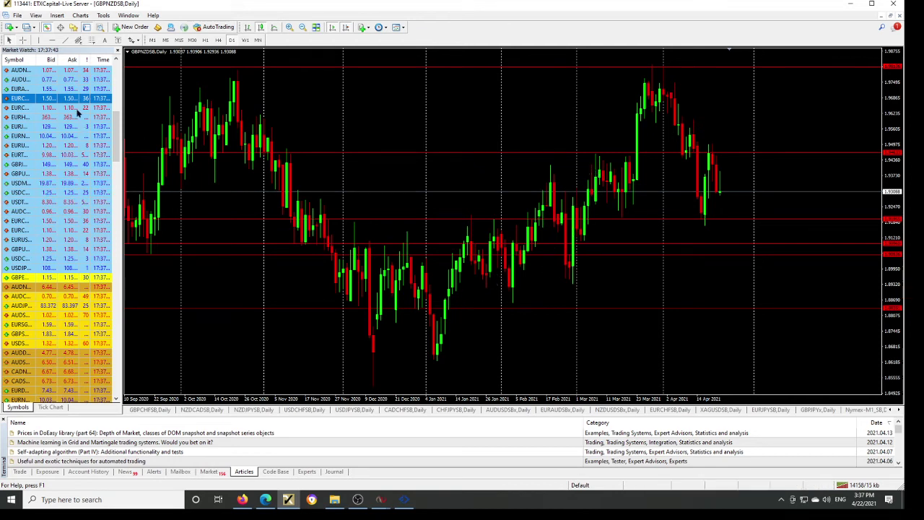
left_click(24, 40)
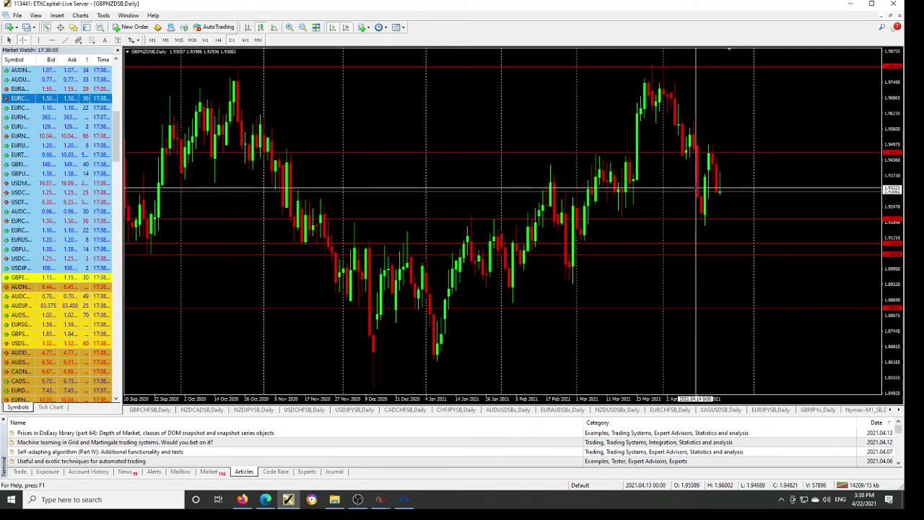
left_click_drag(616, 166, 556, 251)
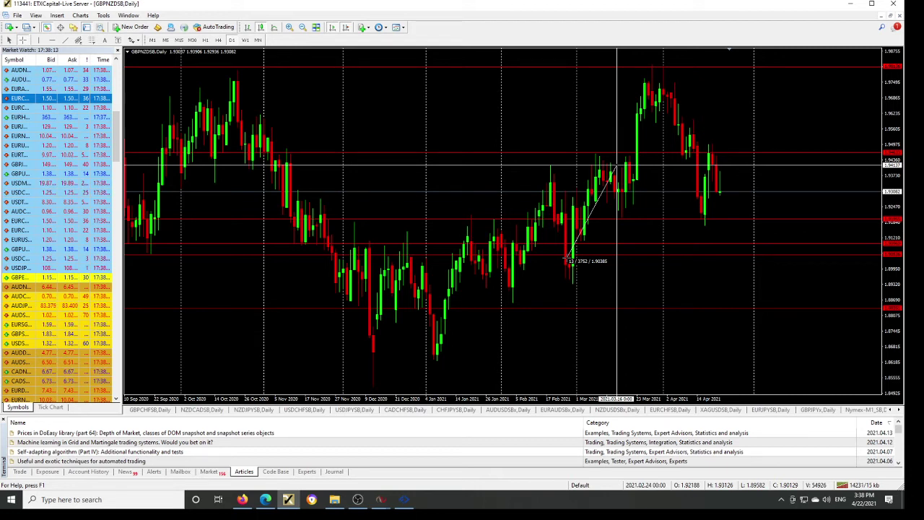
left_click_drag(617, 166, 569, 268)
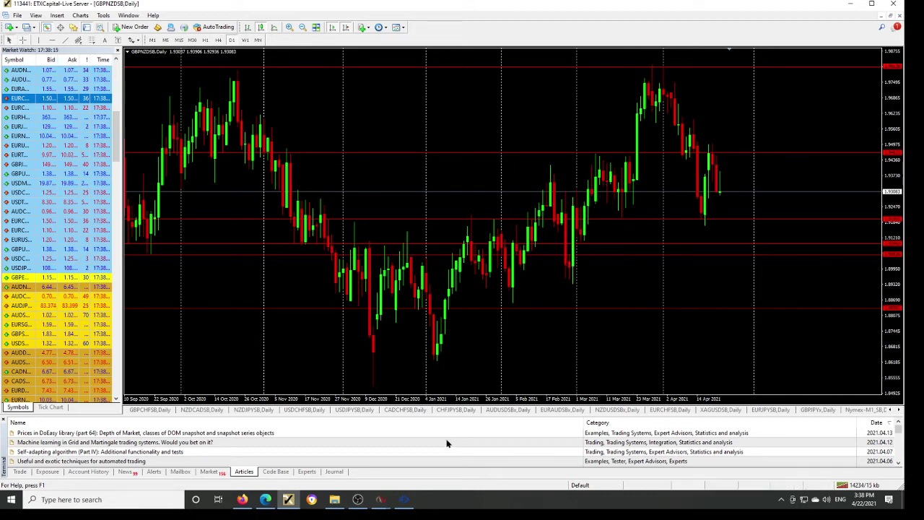
Step: Switch to the Gold-M1SB Daily chart and apply the Pa template to remove its indicators
left_click(899, 410)
left_click(899, 411)
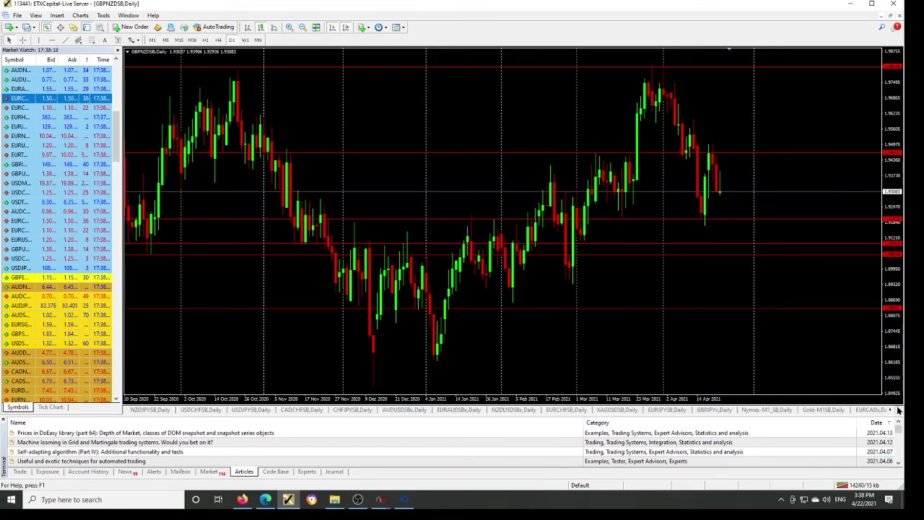
left_click(899, 410)
left_click(754, 410)
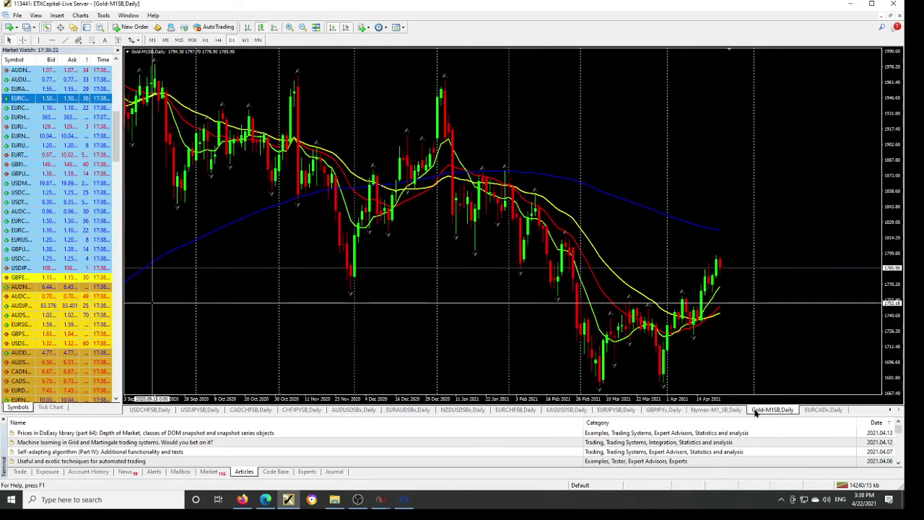
left_click(399, 27)
left_click(410, 108)
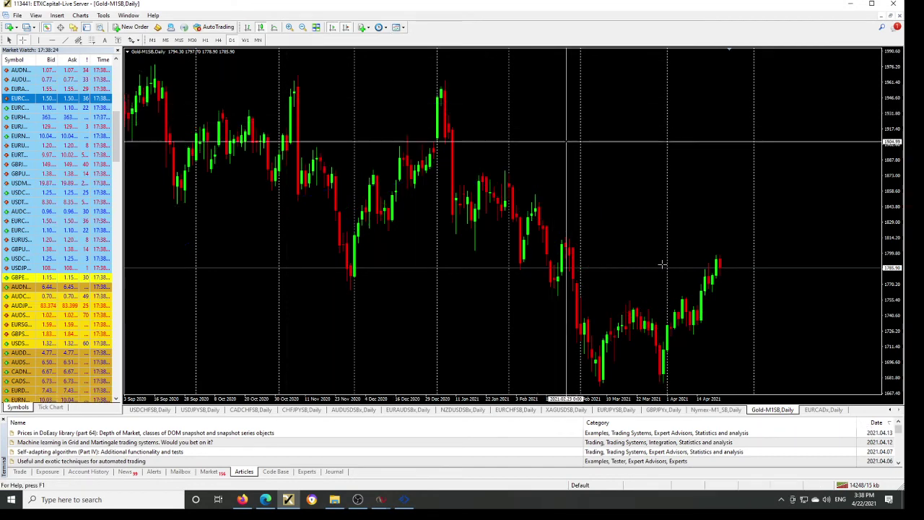